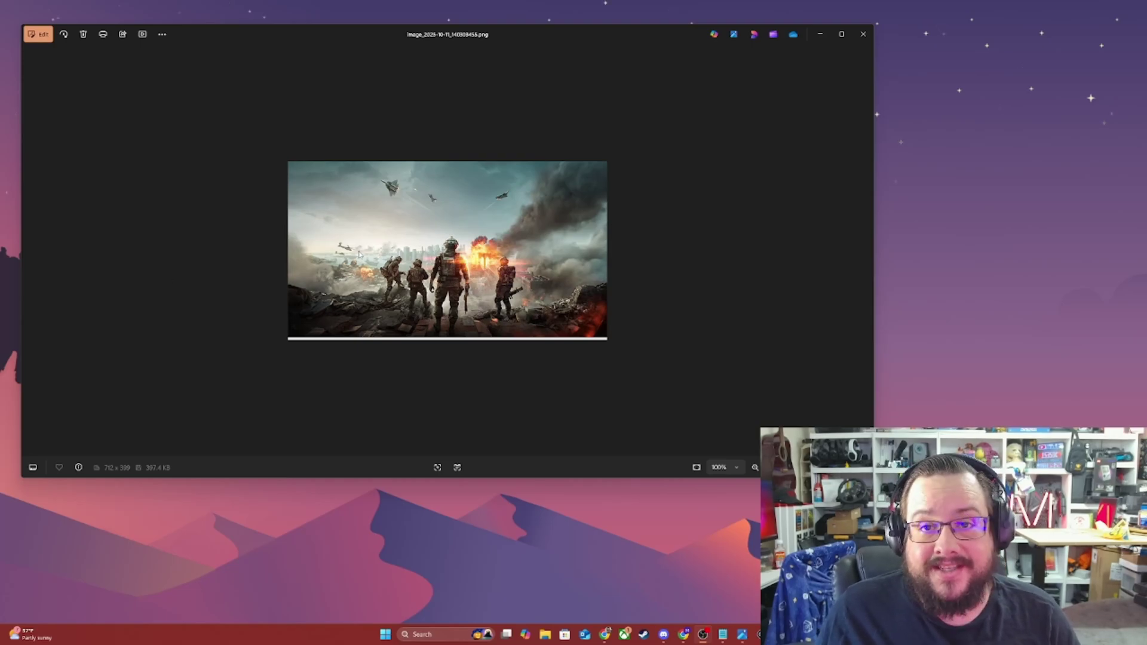
Step: Move the Photos window showing the Battlefield artwork toward the left of the screen
drag(535, 35, 557, 86)
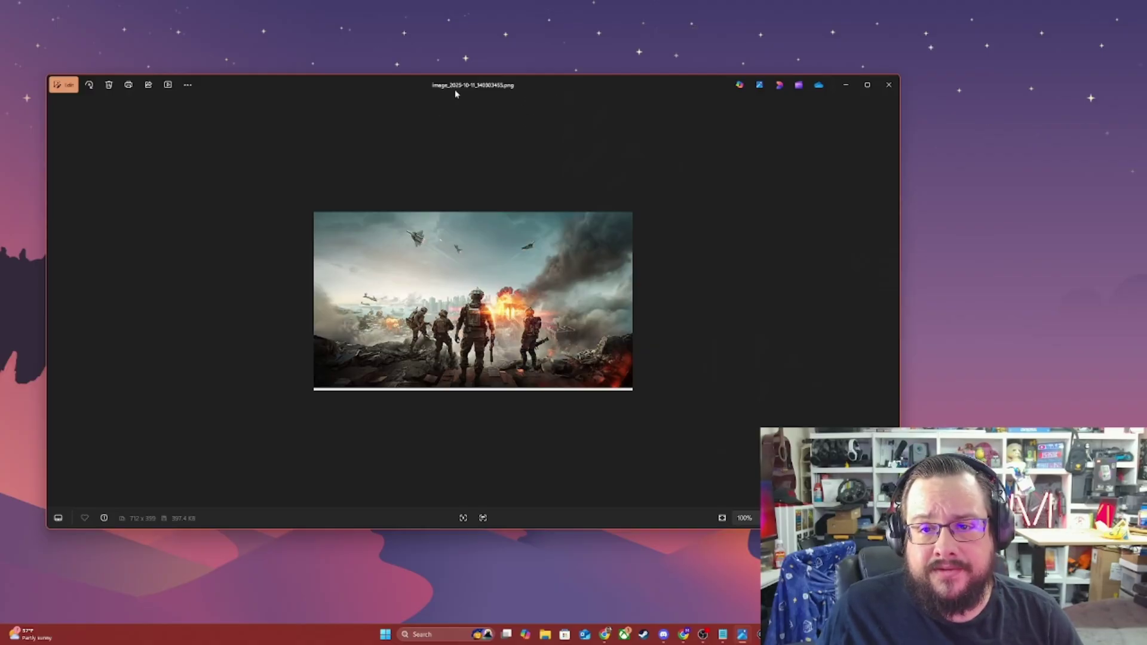
drag(455, 94, 386, 103)
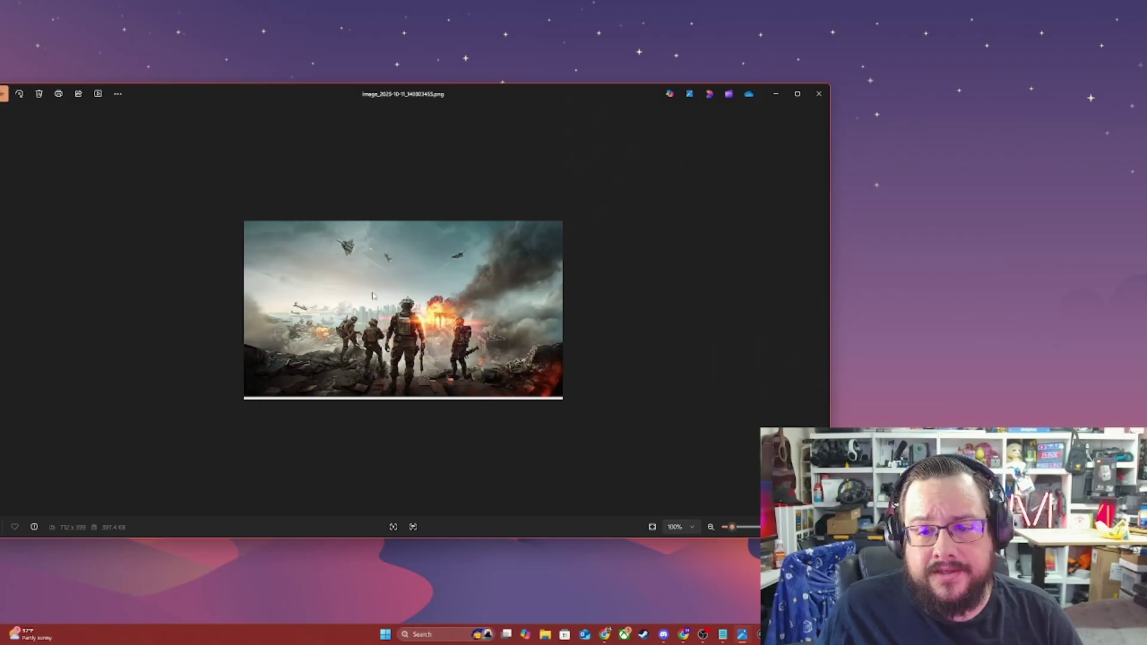
Step: Close the Battlefield artwork and bring the EA Forums Battlefield 6 crash thread to the front
click(818, 95)
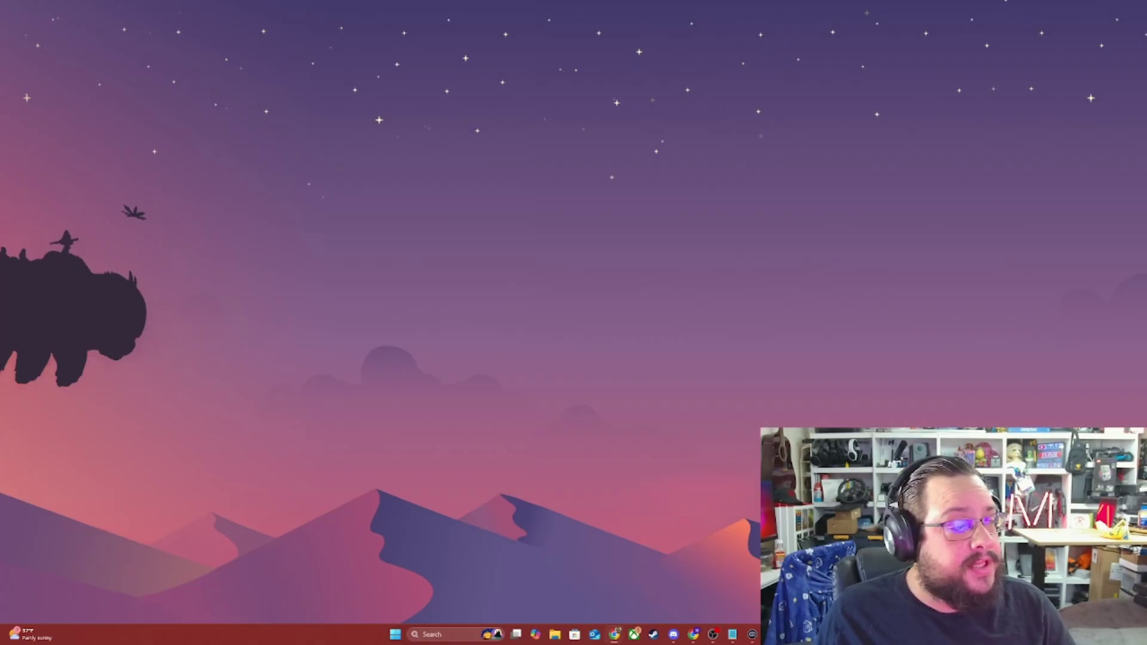
right_click(394, 633)
click(215, 494)
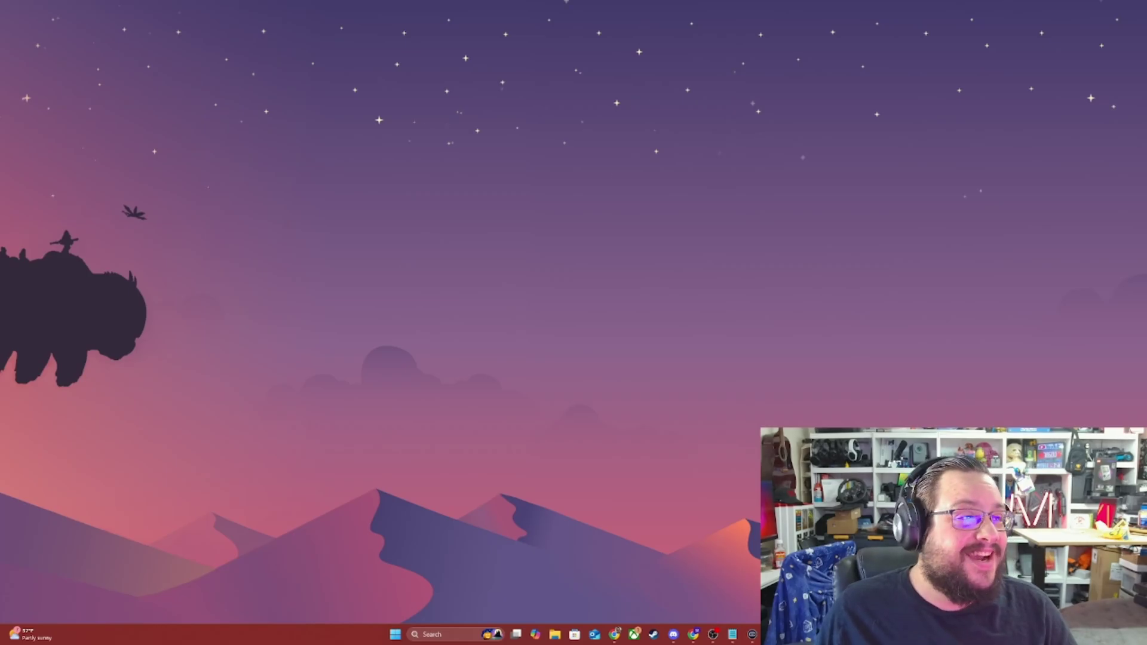
key(super+d)
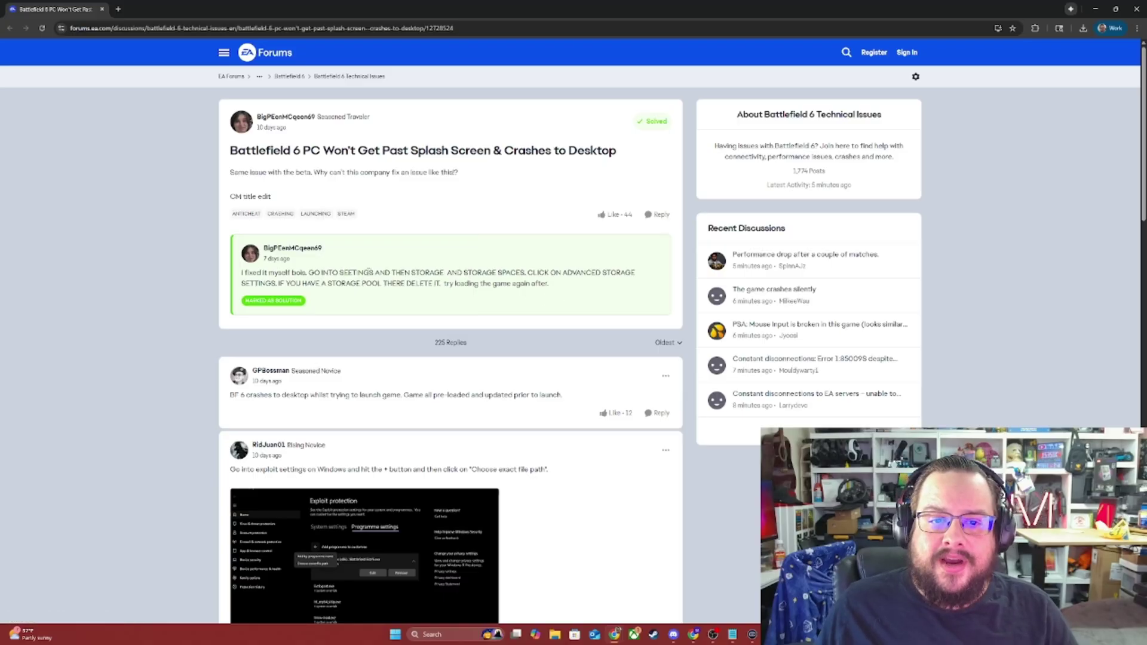
Step: Open Settings' Storage Spaces page and confirm no storage pool exists
click(395, 634)
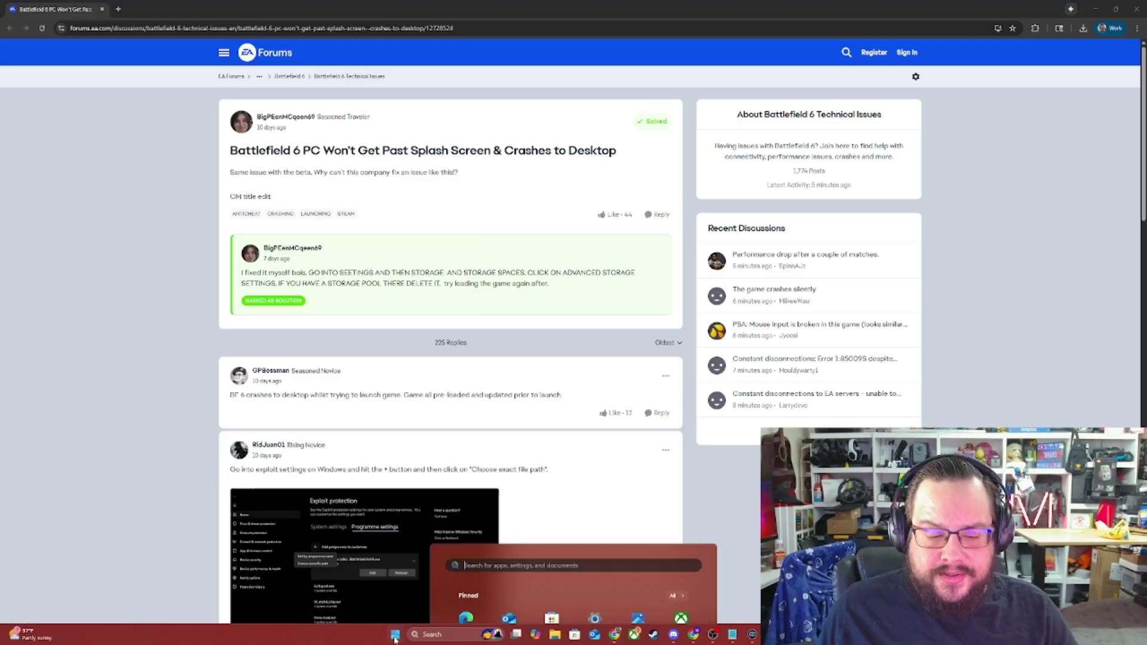
text(settings)
key(Return)
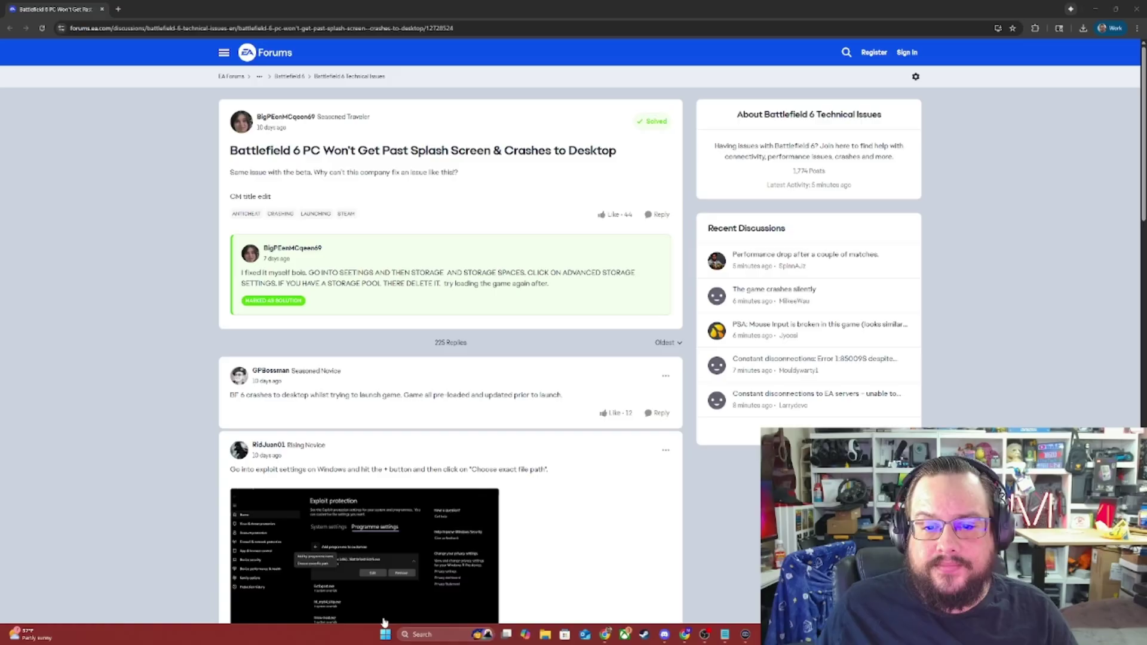
text(storage)
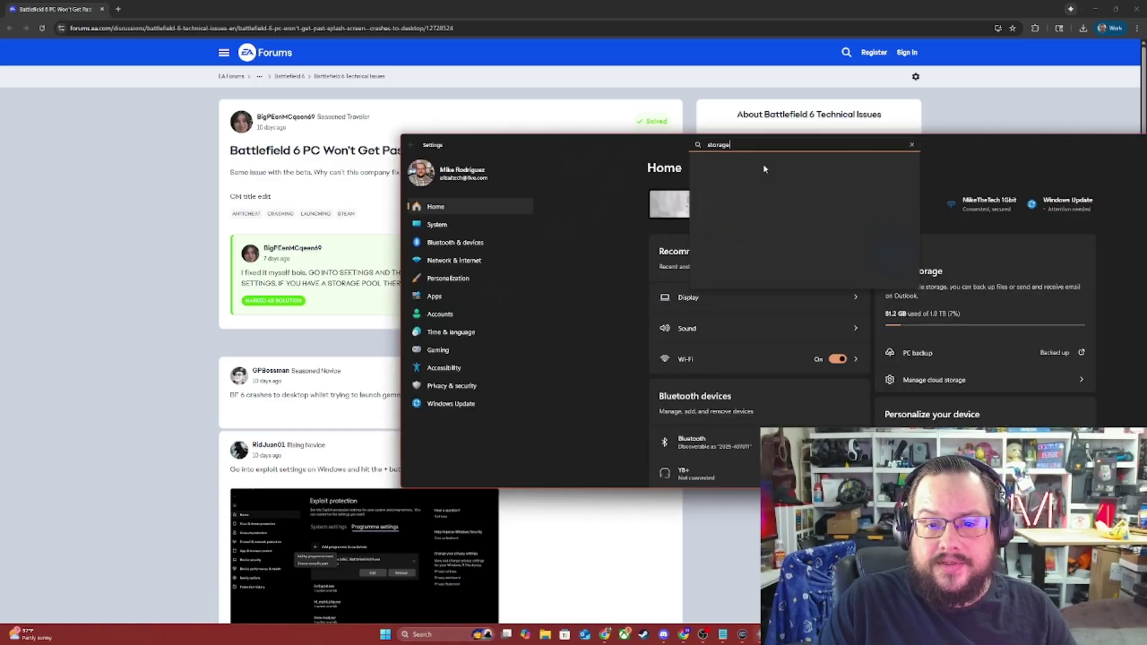
click(765, 169)
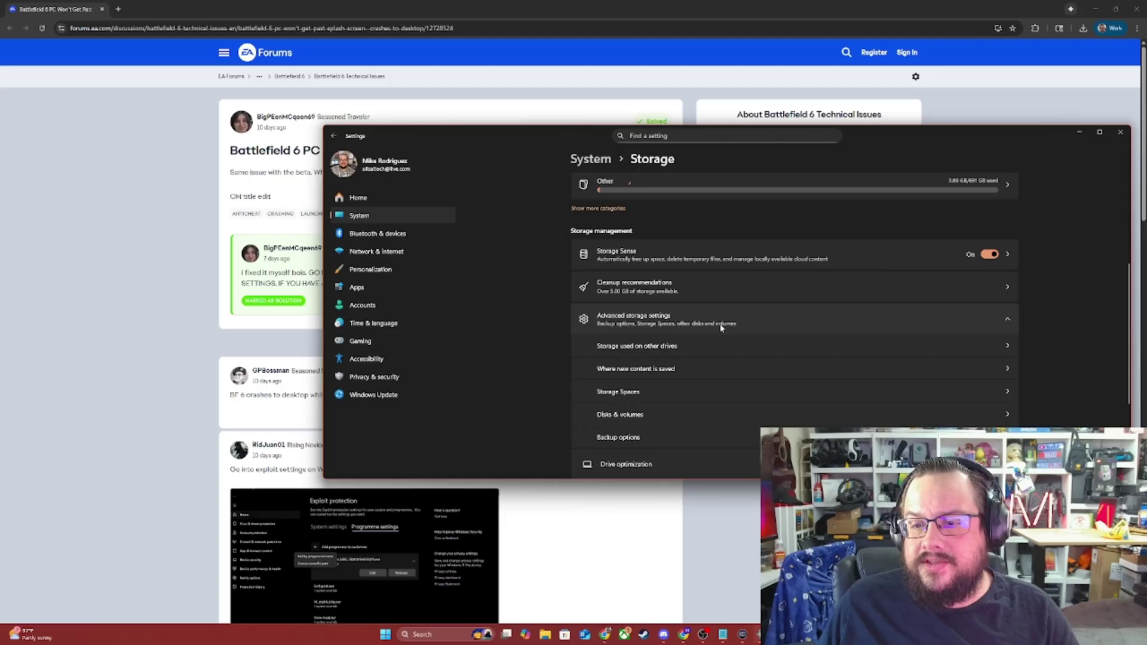
scroll(721, 327, down, 1)
scroll(722, 327, down, 1)
click(647, 302)
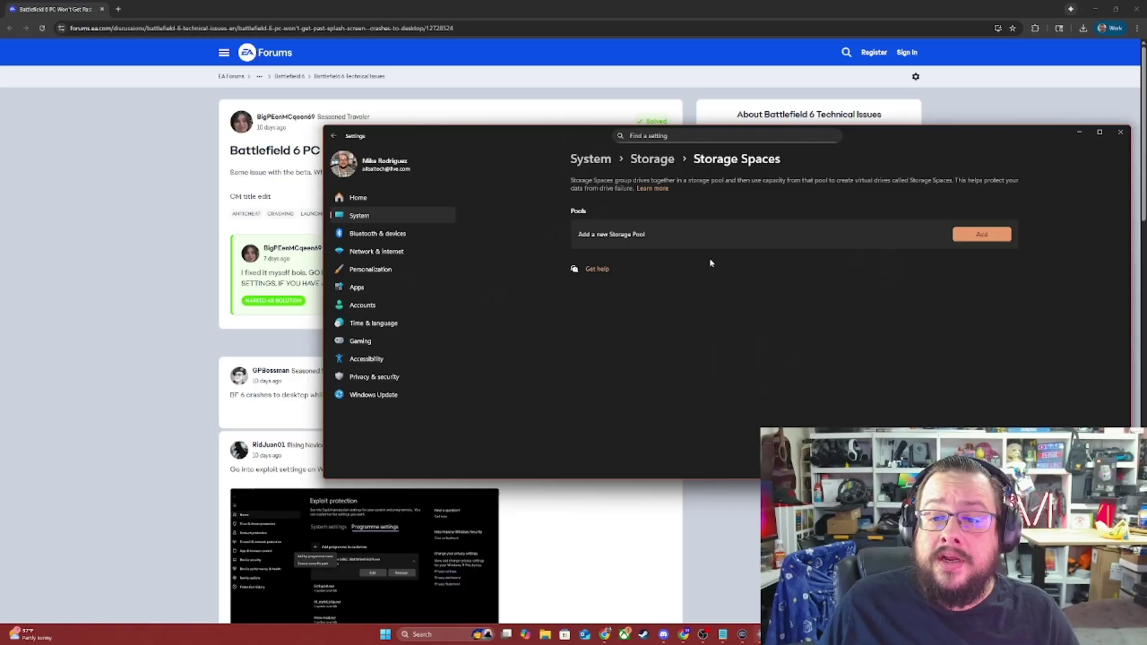
Step: Close Settings and scroll the forum thread down to the exploit-protection reply
drag(552, 135, 498, 176)
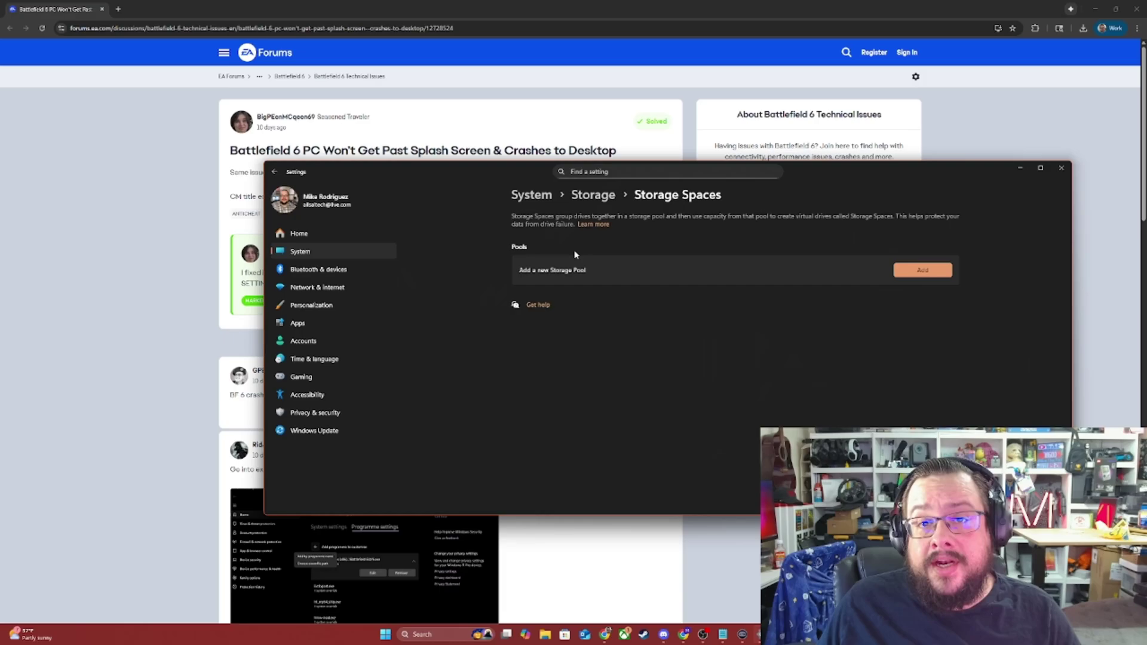
click(1062, 169)
scroll(512, 266, down, 4)
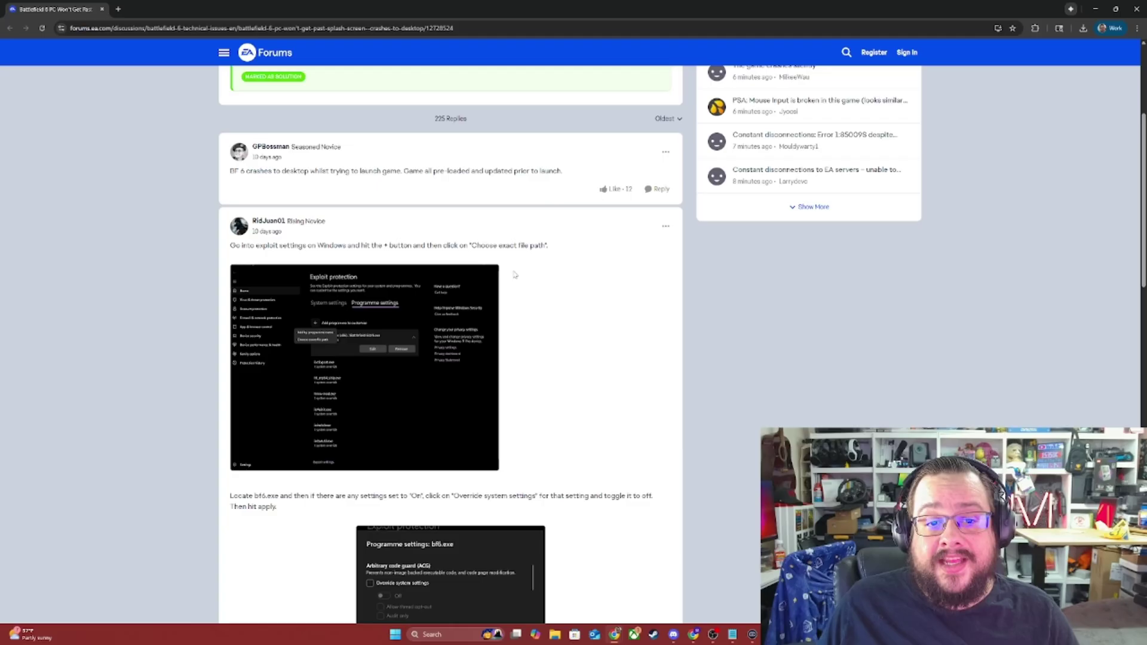
Step: Open Exploit protection's per-program settings list in Windows Security
click(395, 636)
text(sett)
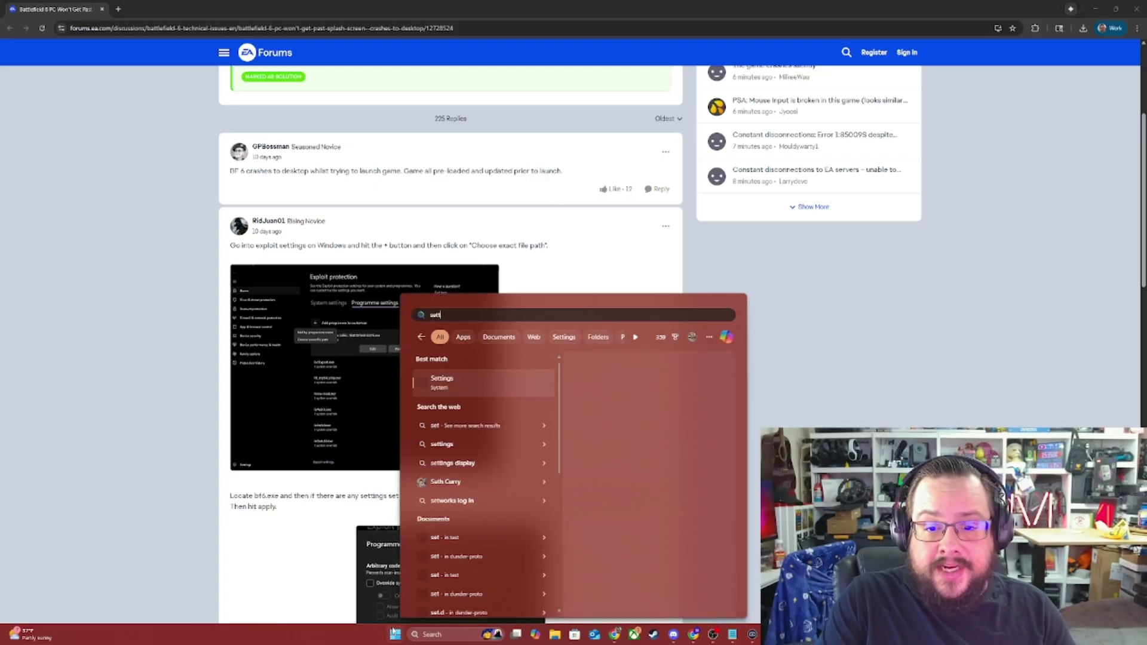
key(Return)
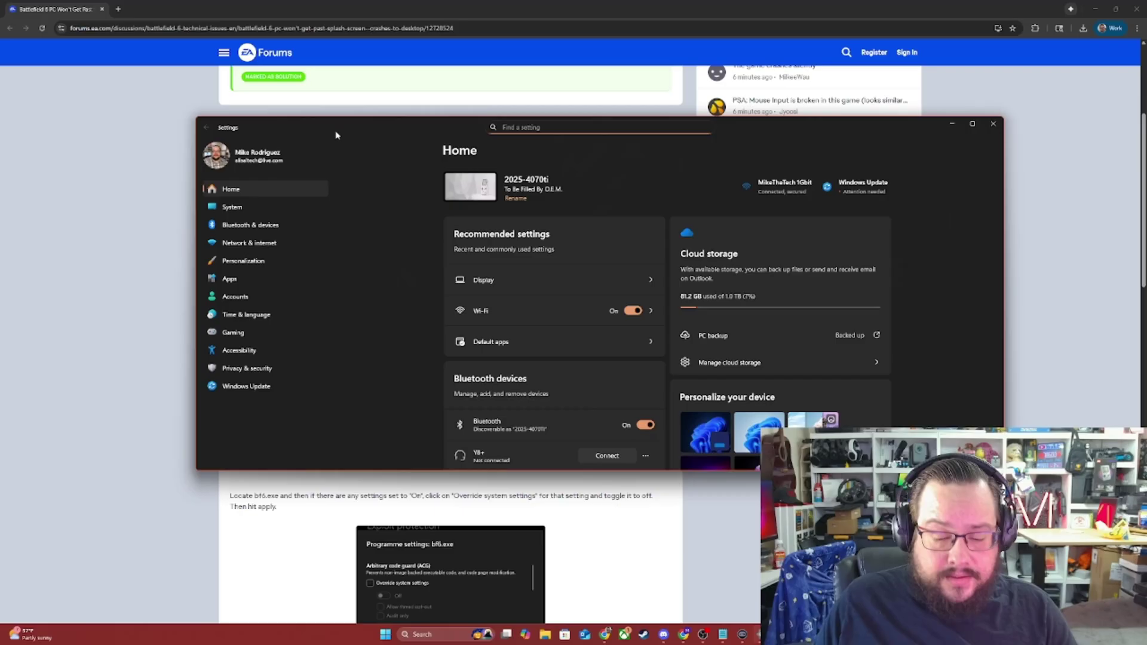
text(exploit)
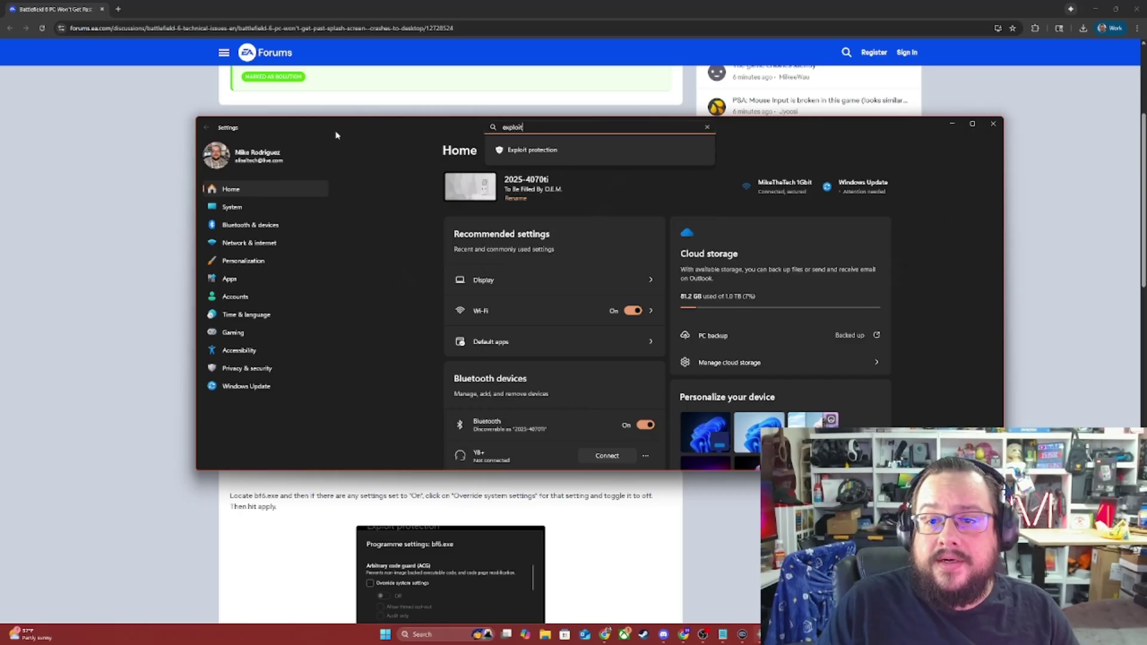
click(529, 153)
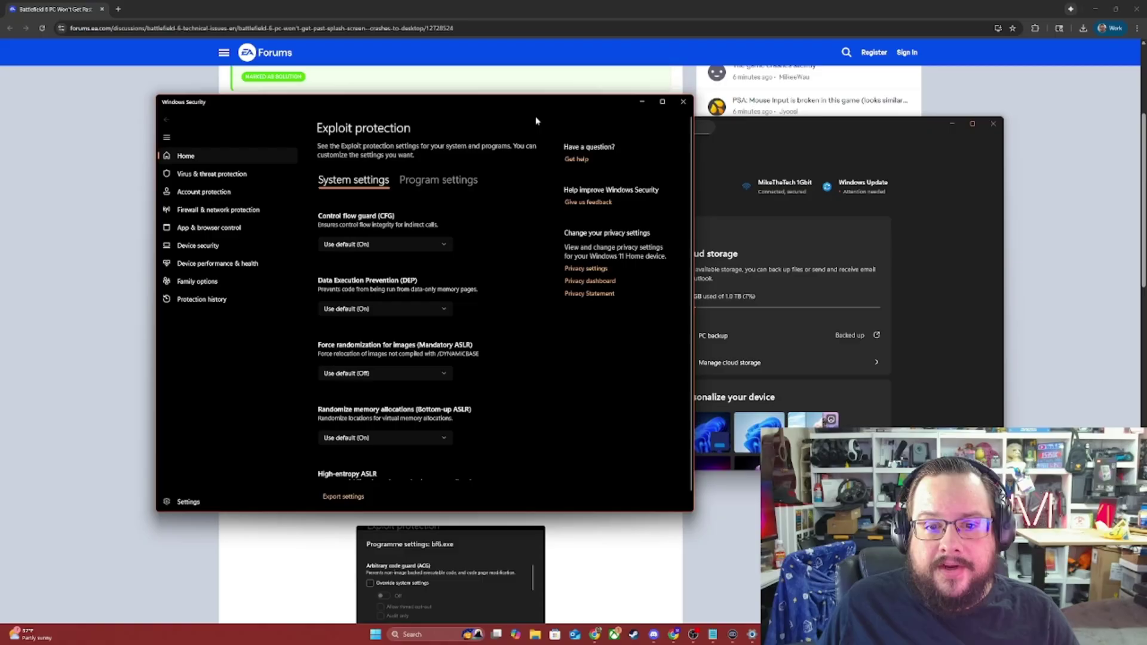
click(458, 182)
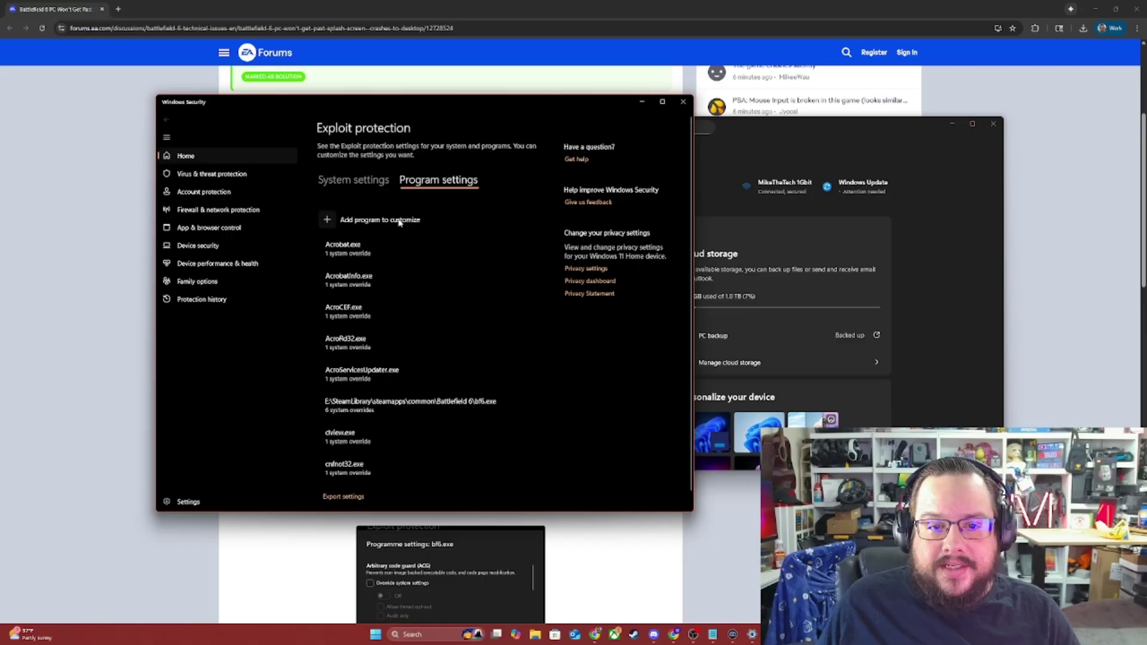
Step: Add a program by exact file path, choosing bf6 in the Battlefield 6 folder
click(333, 223)
click(334, 236)
click(330, 221)
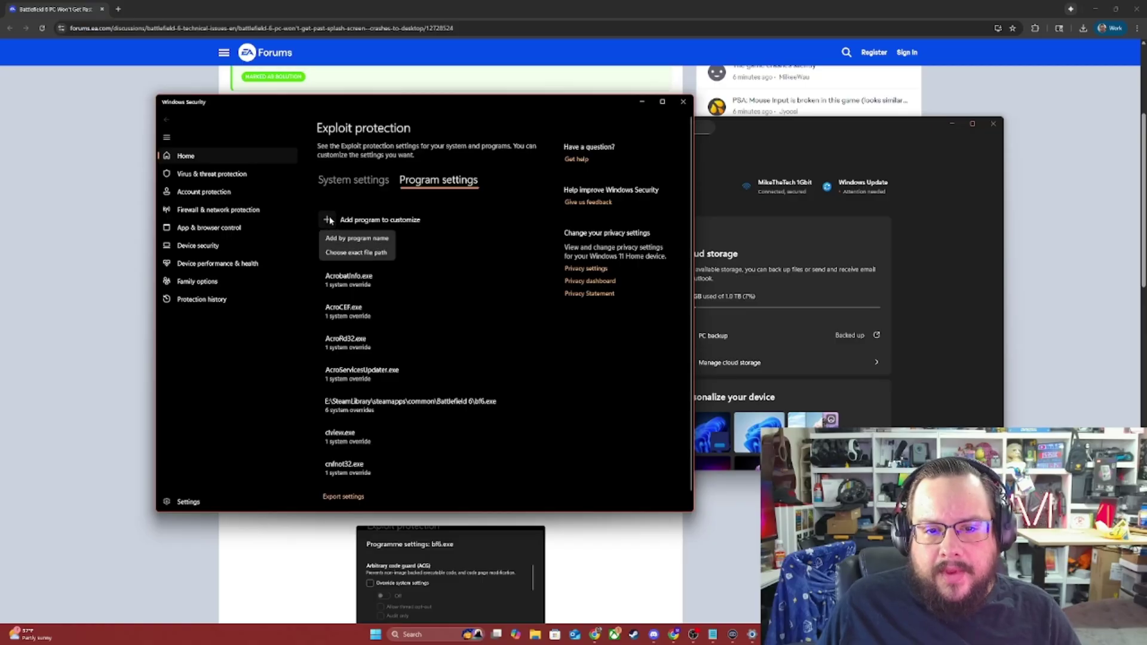
click(349, 254)
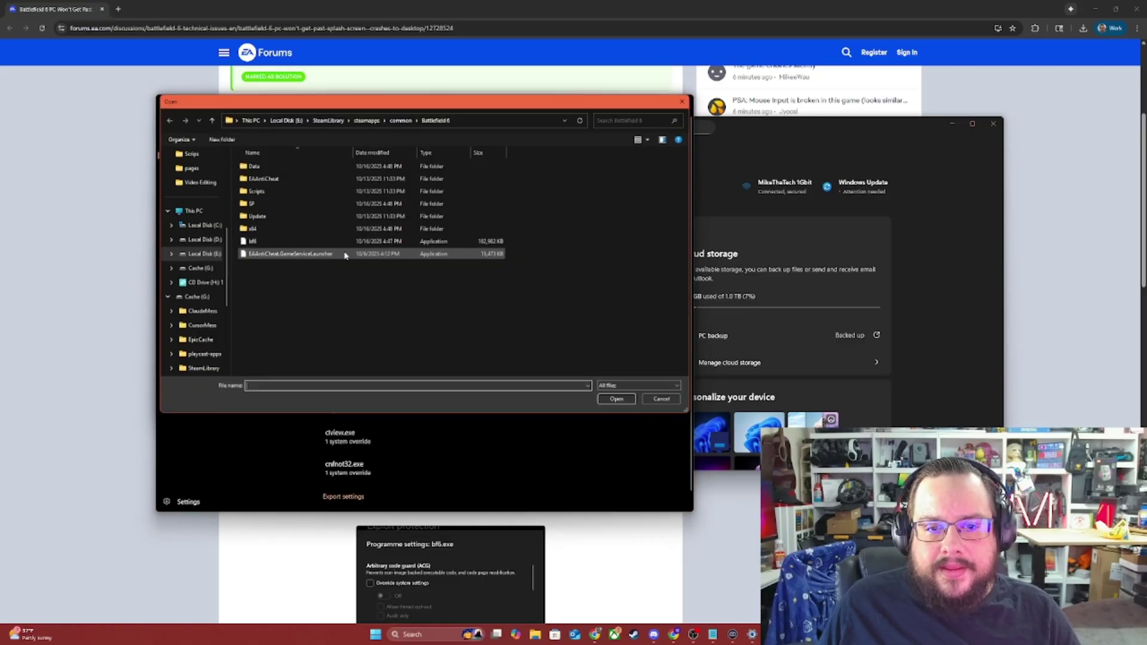
click(286, 241)
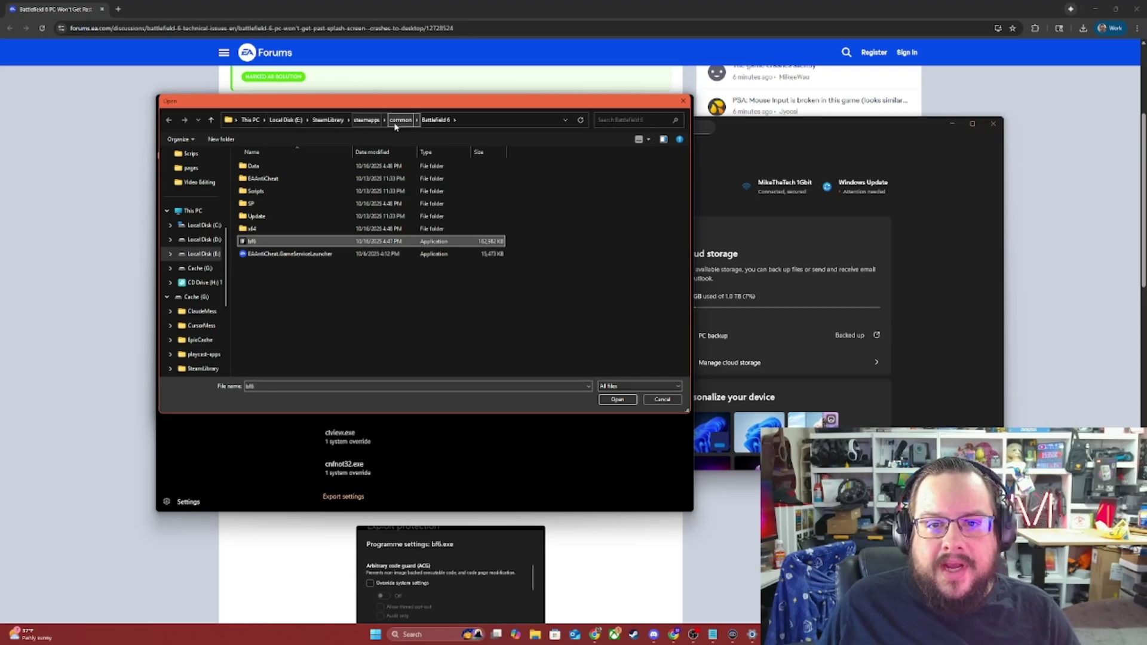
Step: Load bf6.exe's program settings and leave the Control flow guard override off
double_click(262, 240)
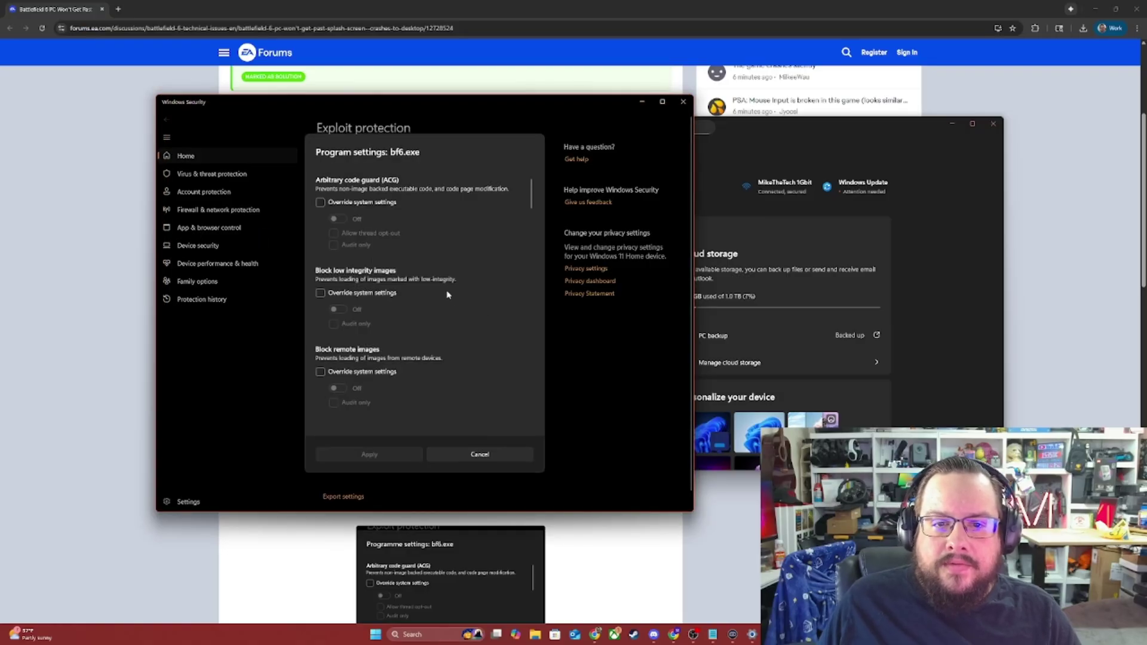
scroll(386, 259, down, 3)
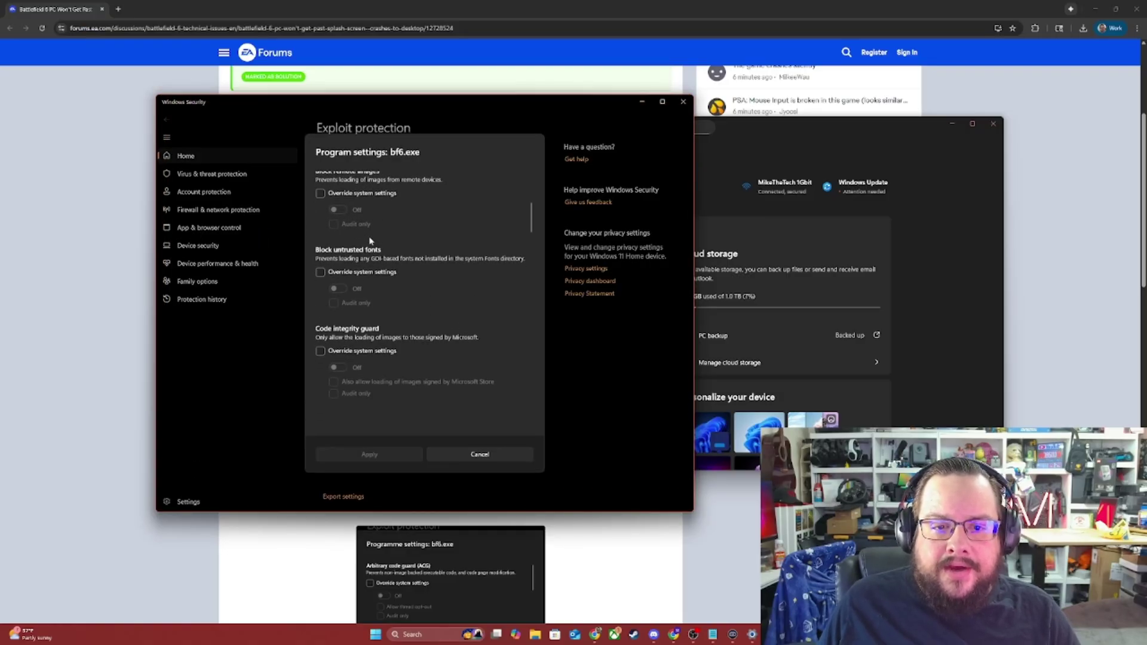
scroll(370, 240, down, 2)
click(337, 343)
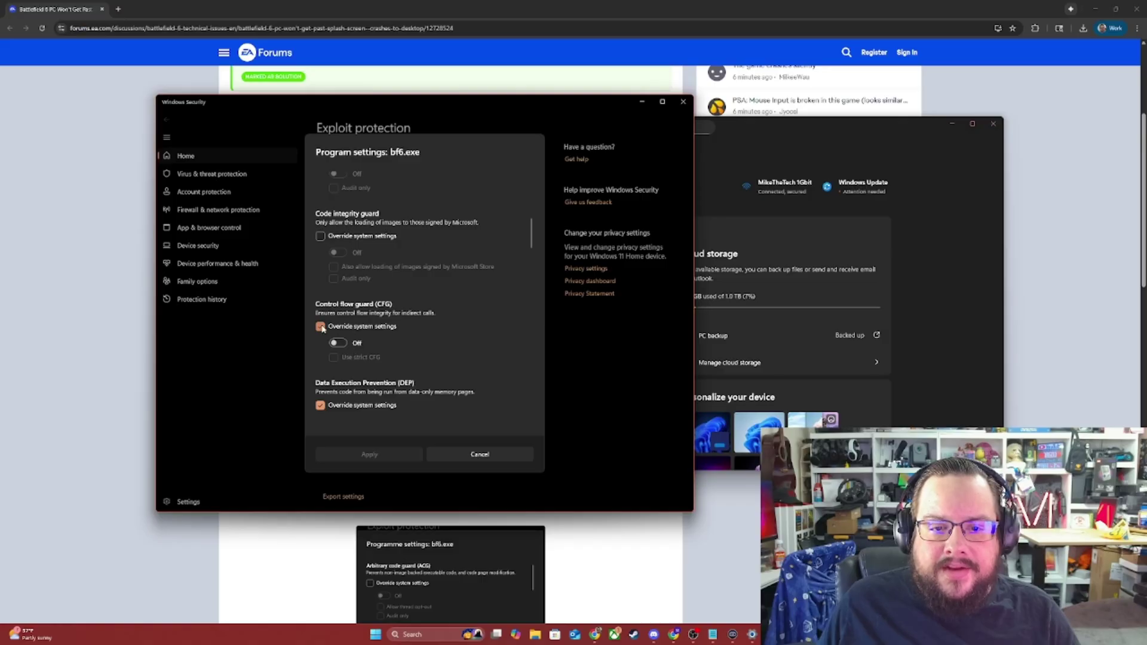
click(321, 326)
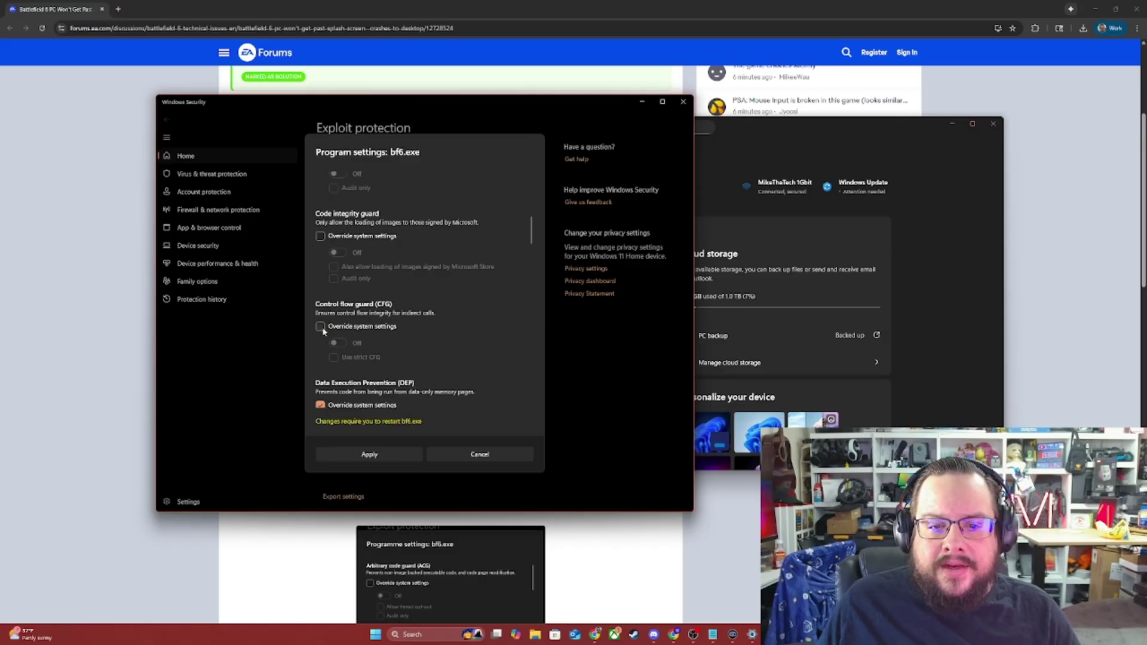
Step: Review the rest of bf6.exe's override checkboxes and close the Settings window
scroll(343, 345, down, 3)
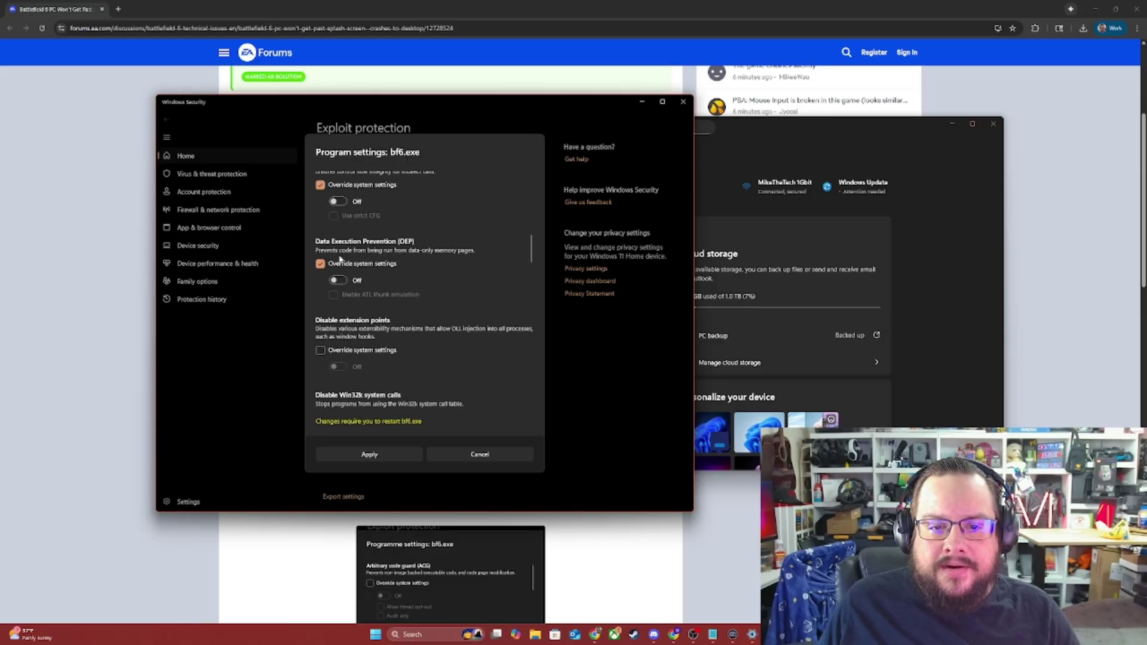
scroll(425, 289, down, 4)
scroll(426, 289, down, 6)
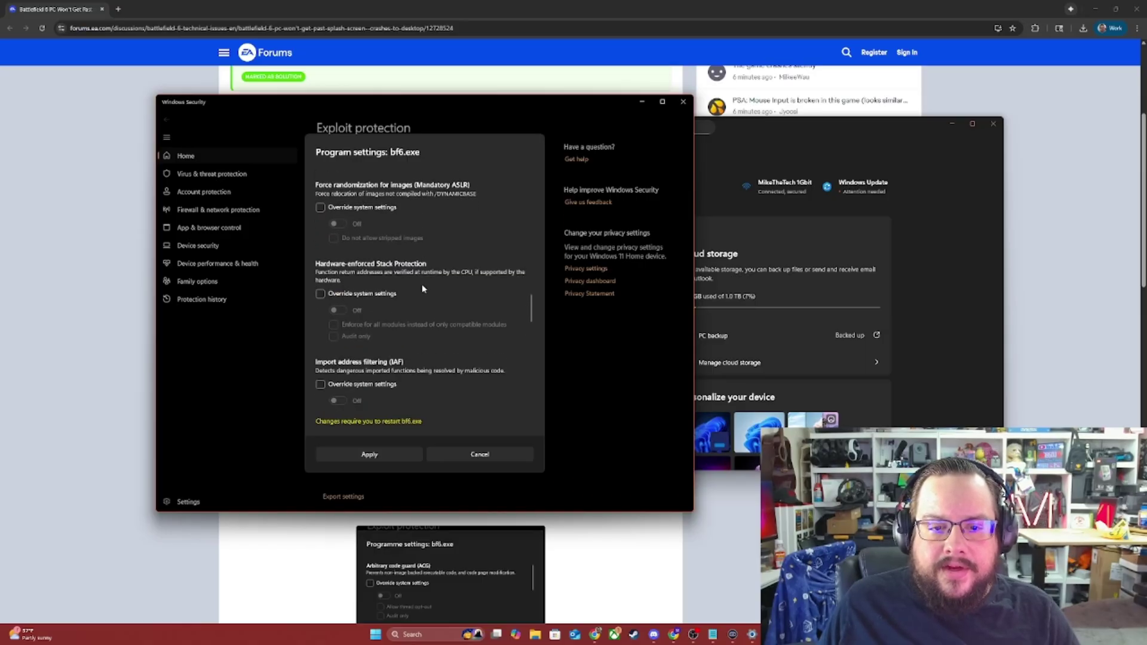
scroll(422, 289, down, 5)
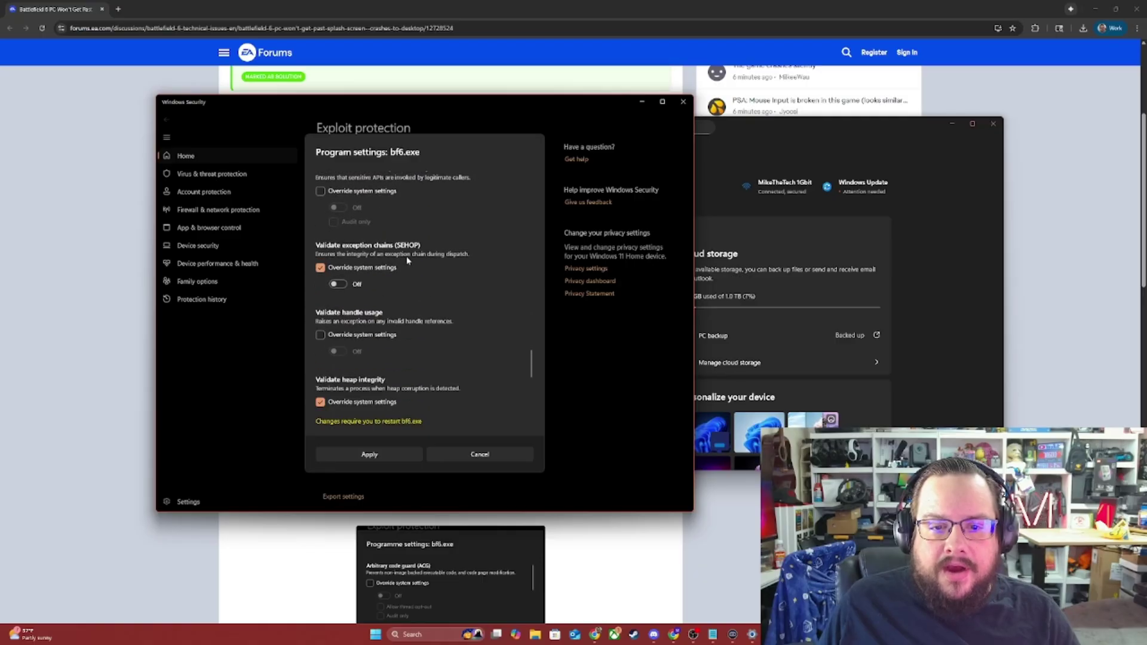
scroll(375, 279, down, 1)
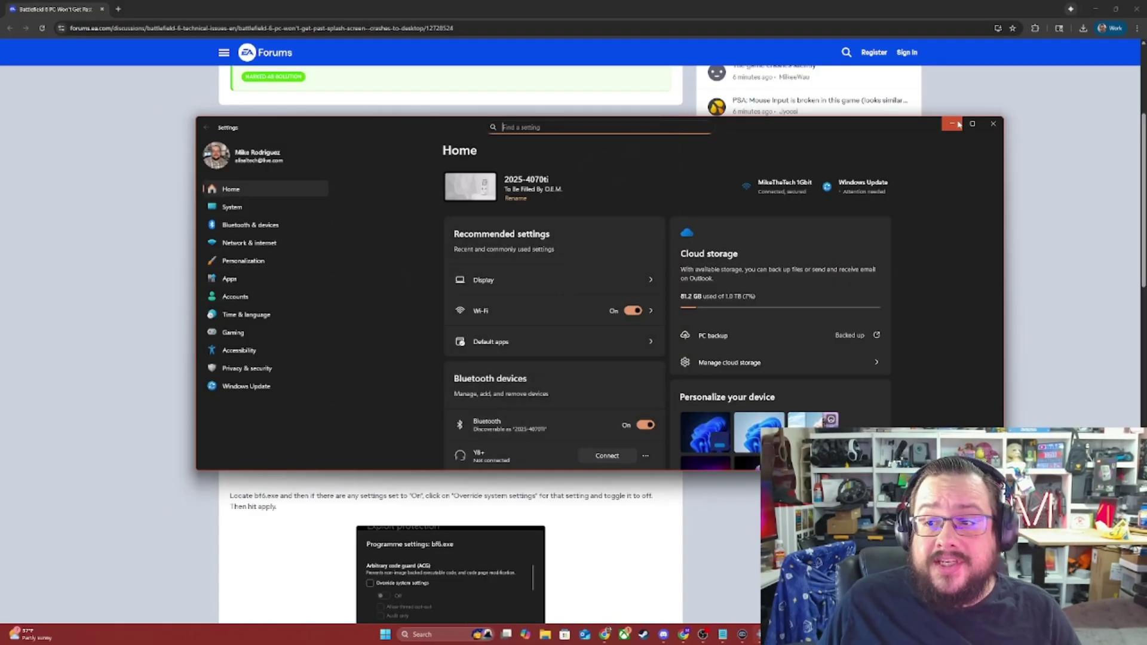
click(994, 124)
scroll(493, 226, down, 2)
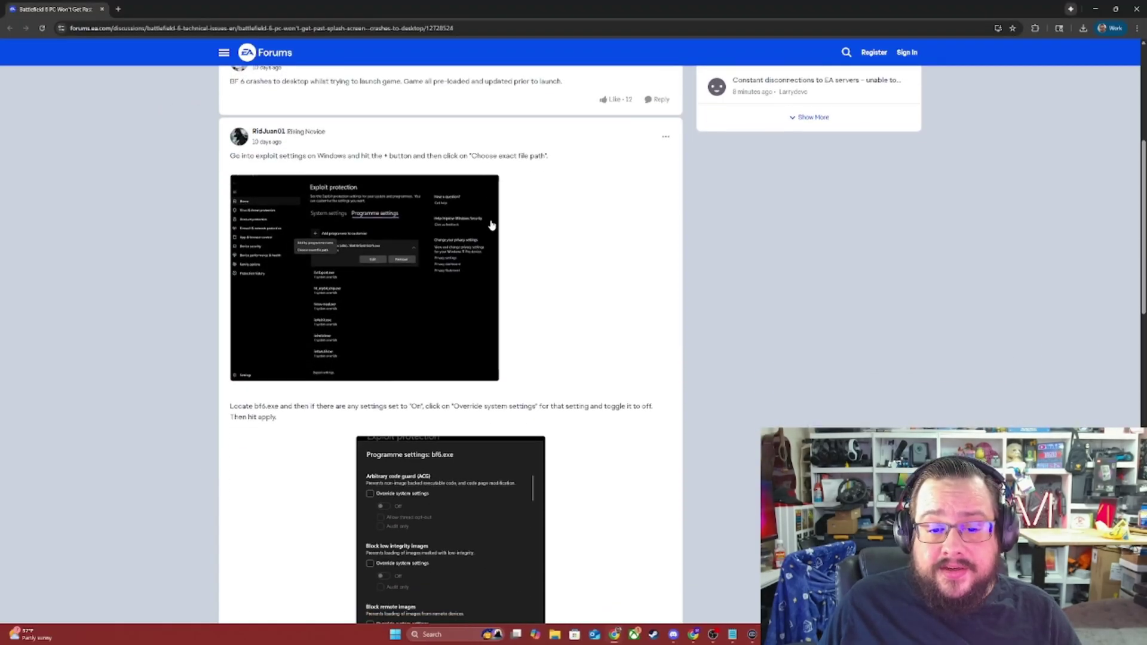
Step: Close the forum tab and restore NVIDIA Global Settings to factory defaults, turning Max Frame Rate Off
click(104, 12)
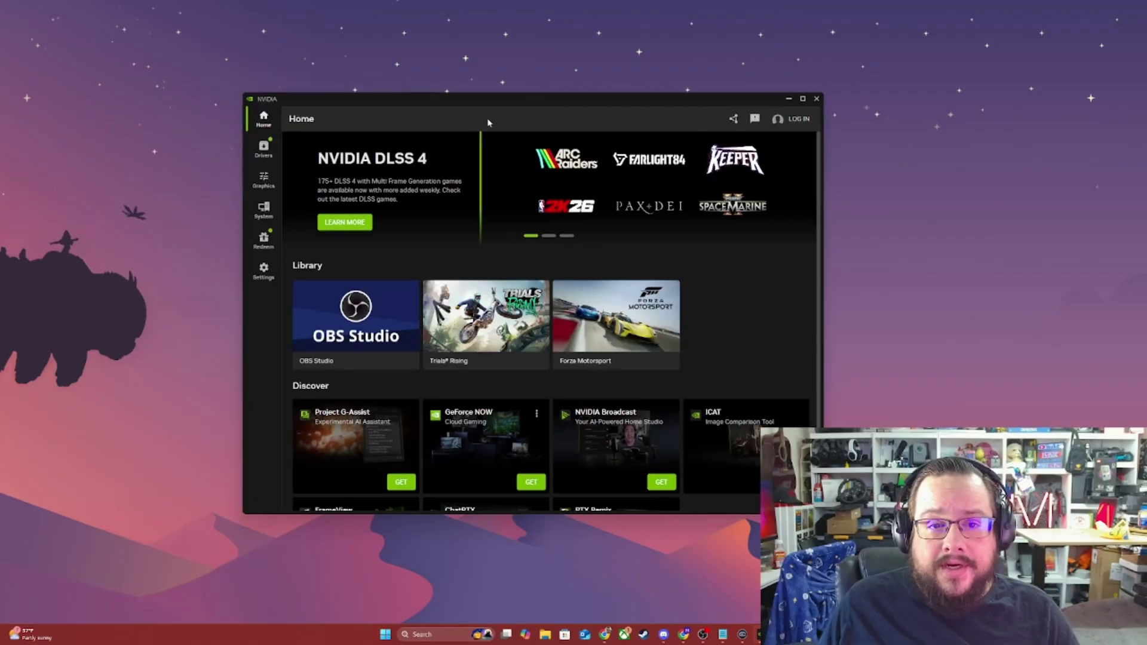
click(264, 174)
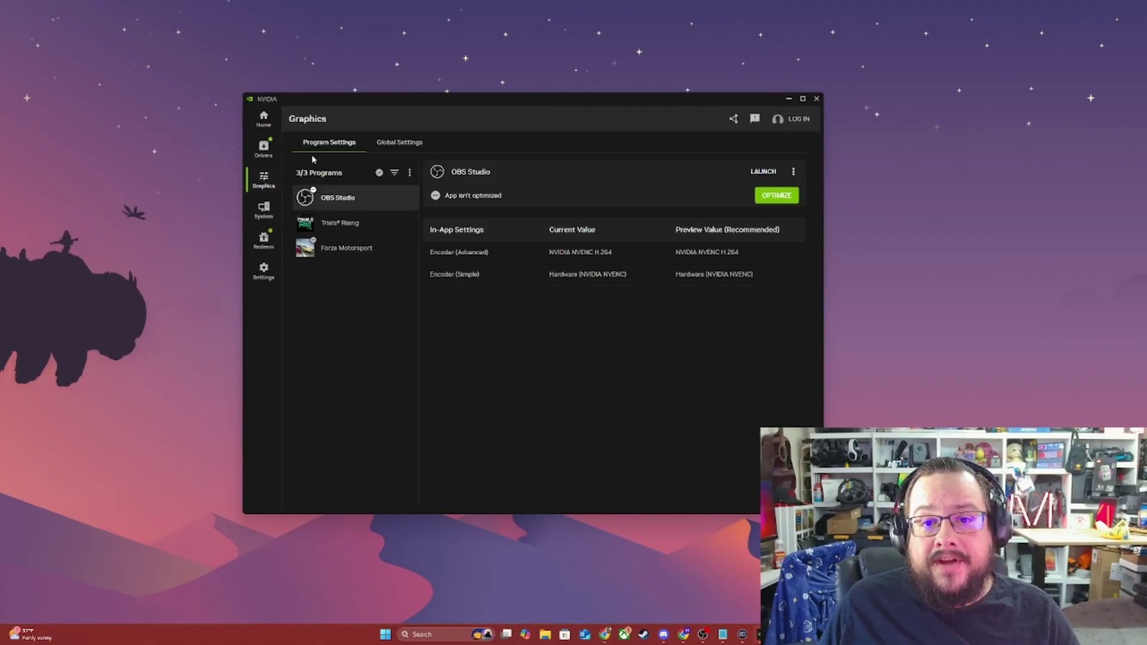
click(411, 145)
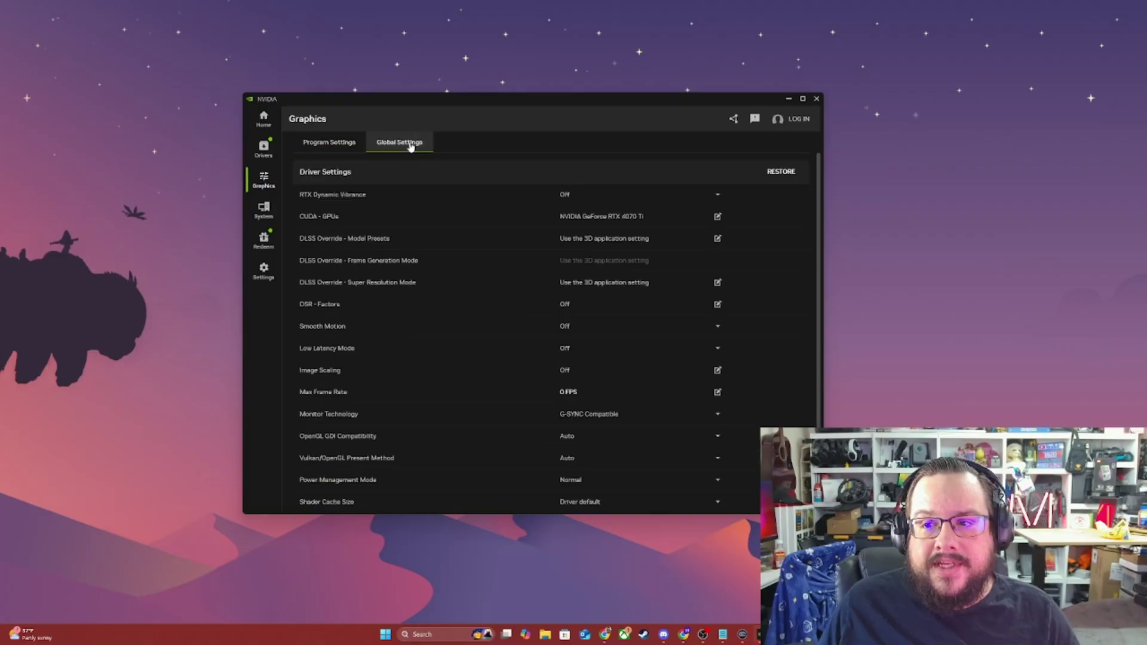
click(782, 171)
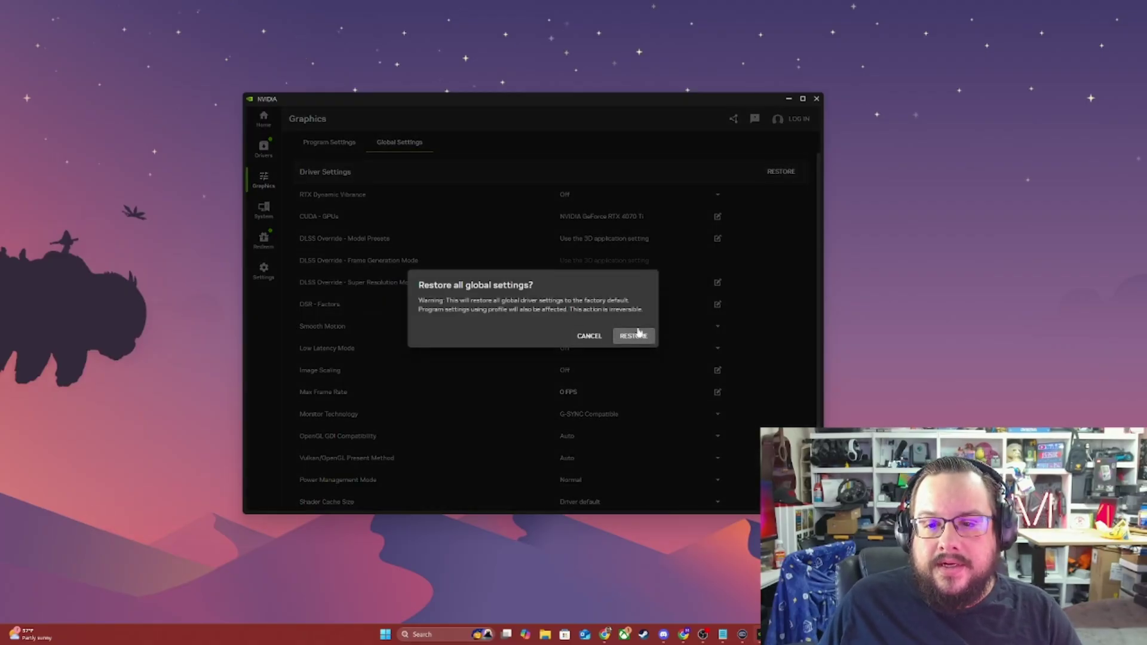
click(637, 332)
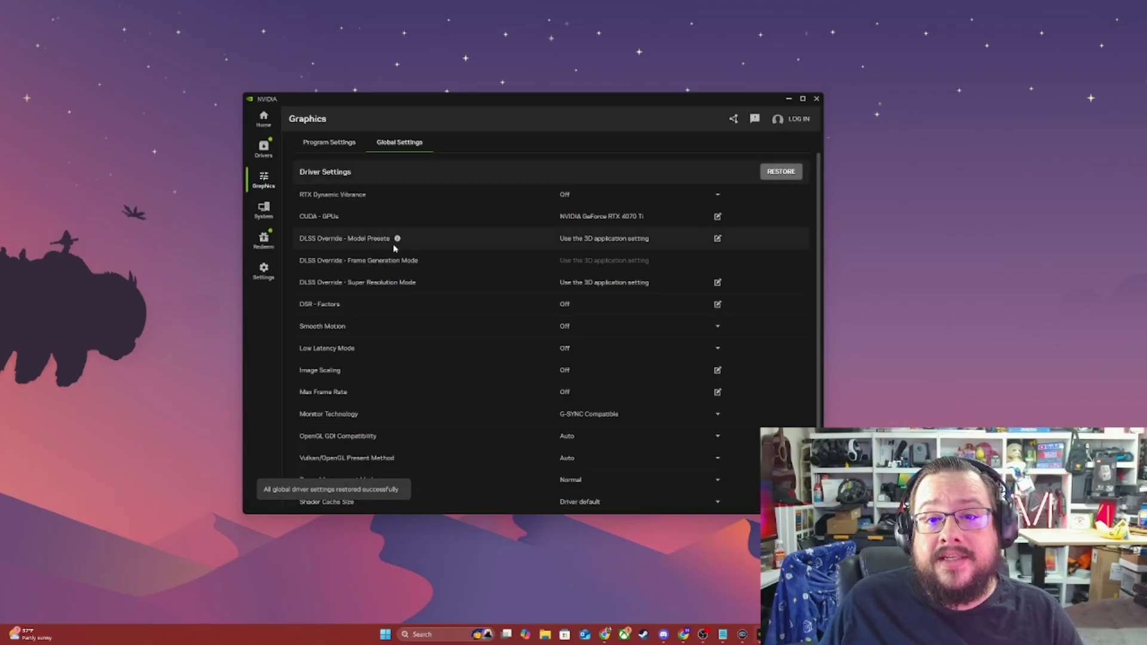
Step: Check the restored values (Max Frame Rate, Low Latency, Smooth Motion Off) and shift NVIDIA app left
scroll(412, 285, down, 2)
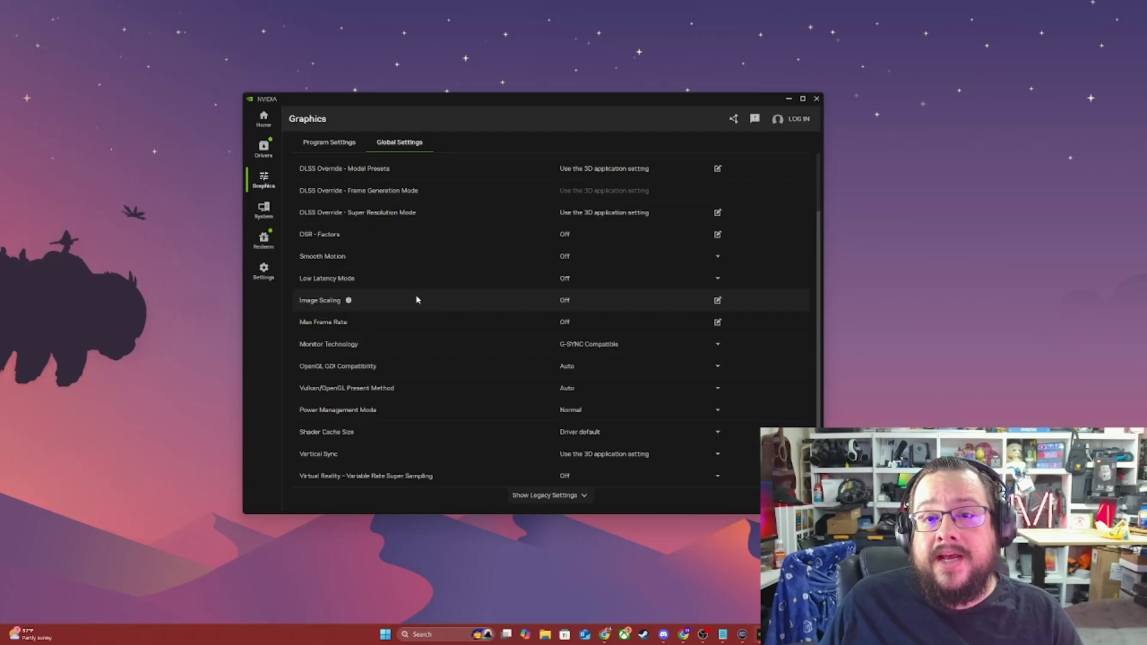
scroll(417, 289, up, 2)
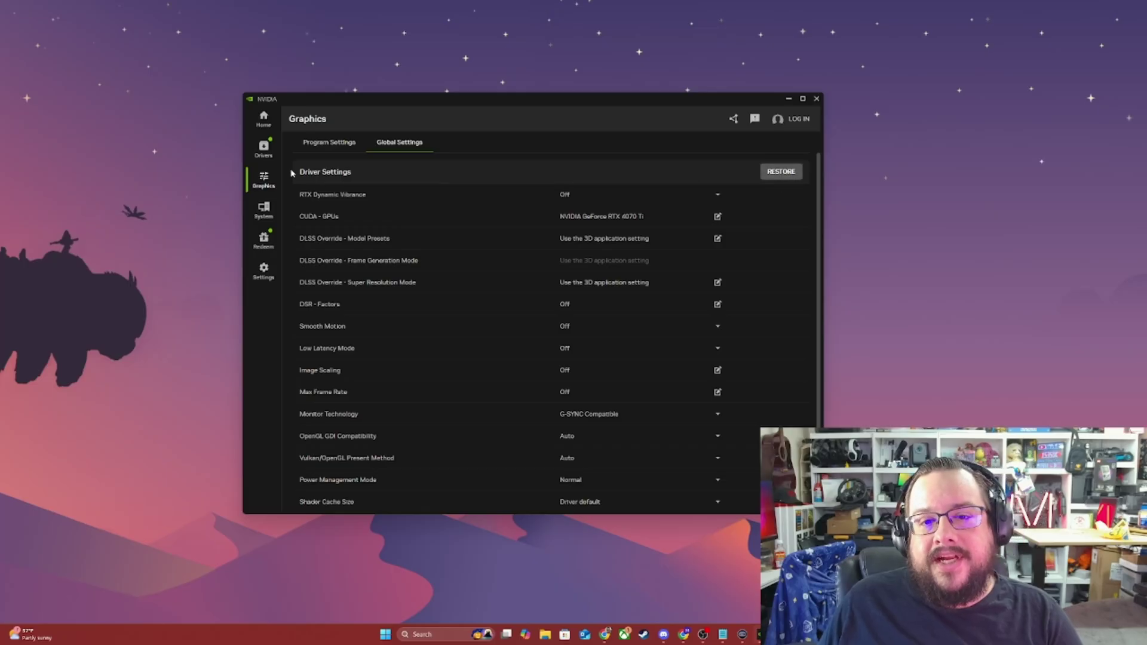
drag(700, 123, 583, 130)
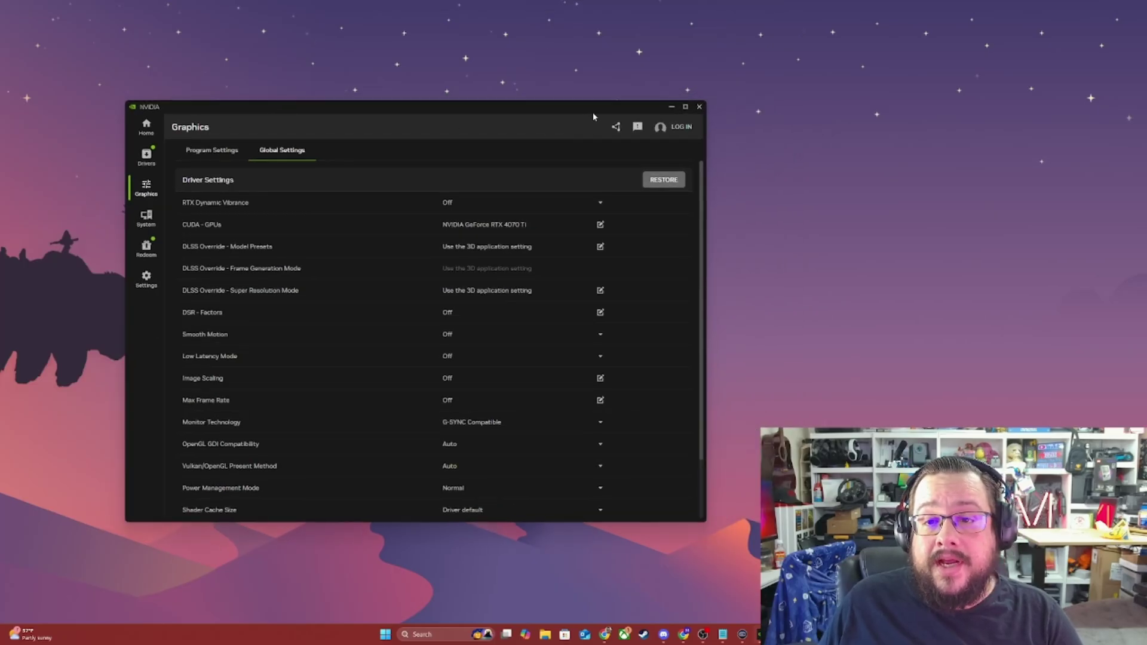